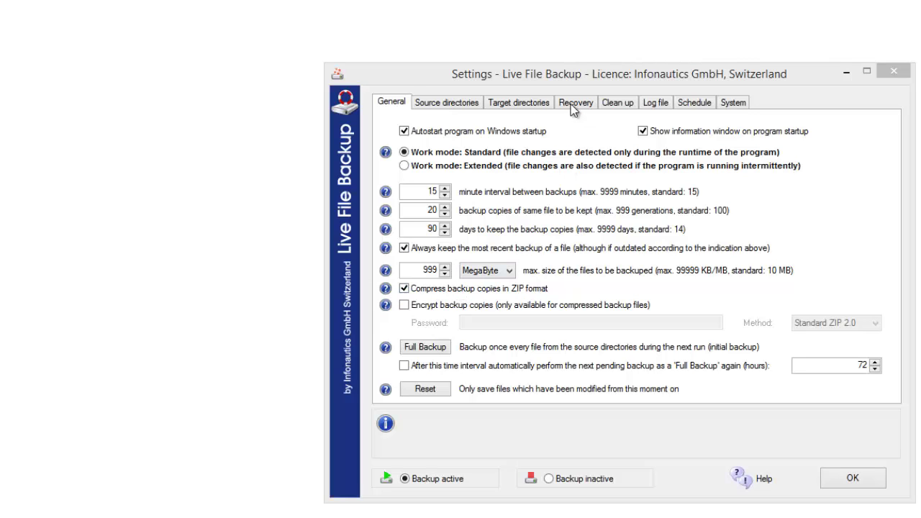
Review the configured source directories and the list of definable target directories
{"action": "left_click", "coordinate": [447, 103]}
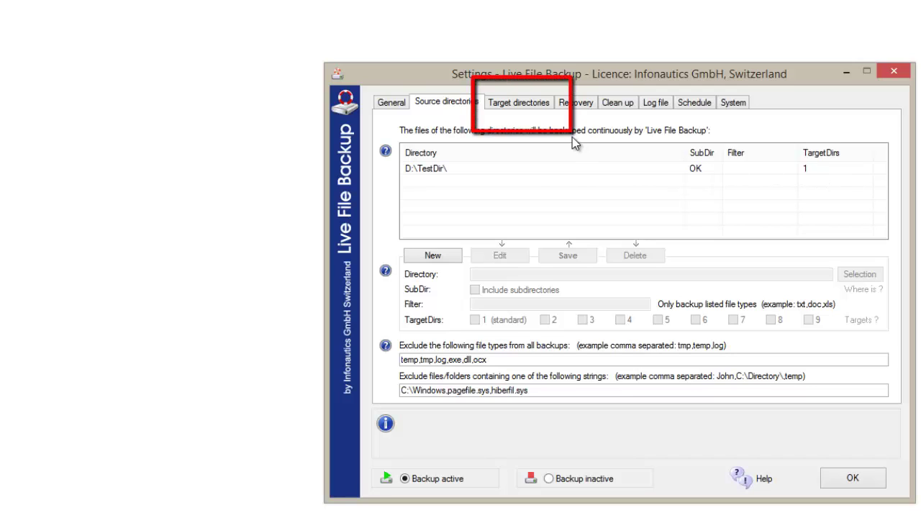
{"action": "left_click", "coordinate": [528, 104]}
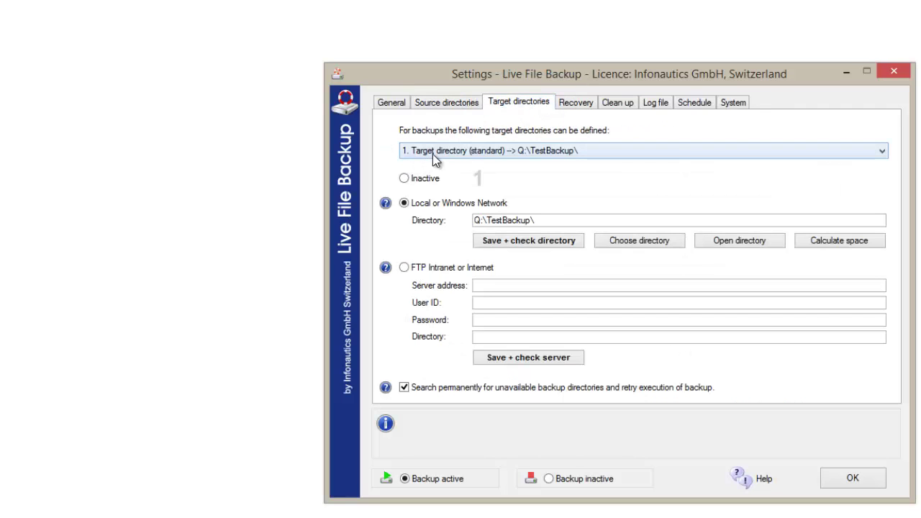
{"action": "left_click", "coordinate": [885, 159]}
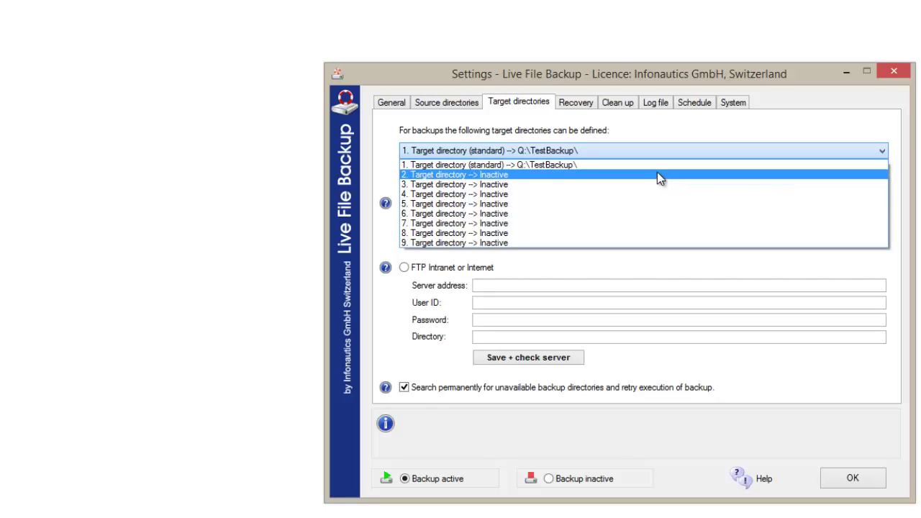
{"action": "left_click", "coordinate": [617, 167]}
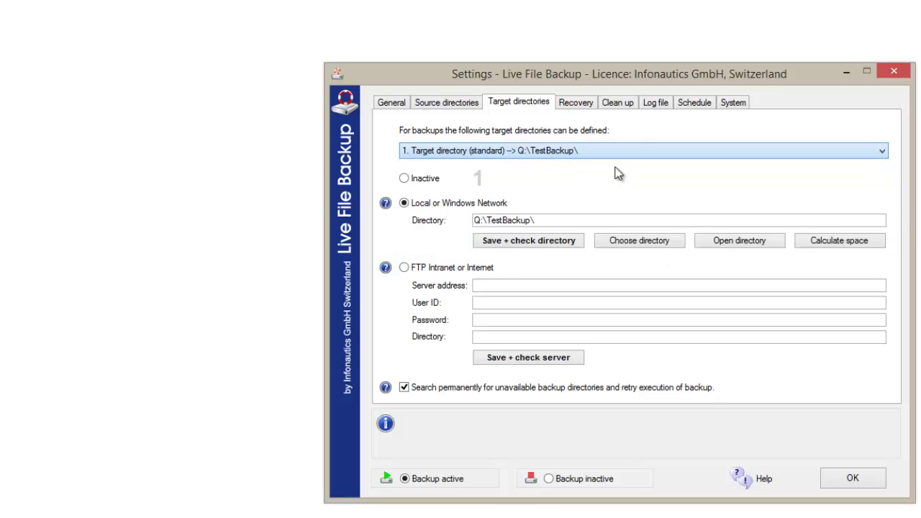
Add the E: drive folder listed after FileDateTestOriginal as a source directory including subdirectories, using standard target 1, and save it
{"action": "left_click", "coordinate": [457, 106]}
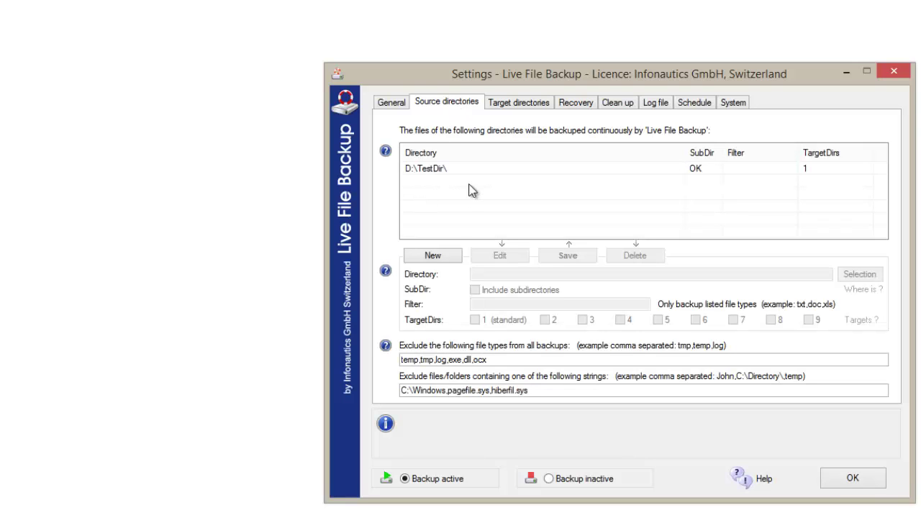
{"action": "left_click", "coordinate": [436, 264]}
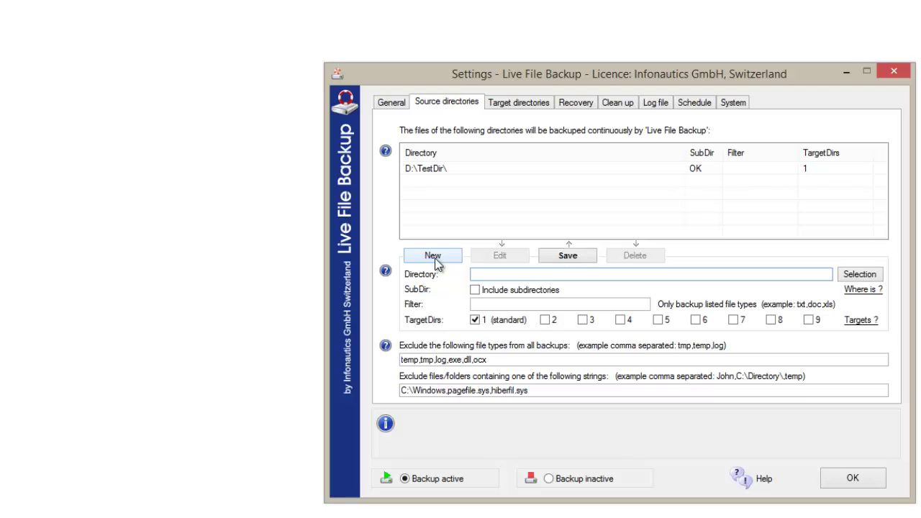
{"action": "left_click", "coordinate": [860, 274]}
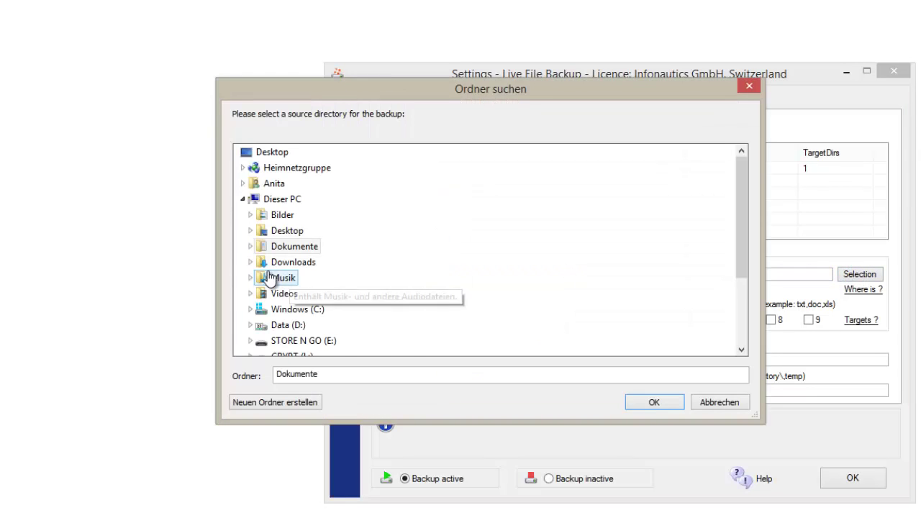
{"action": "double_click", "coordinate": [317, 340]}
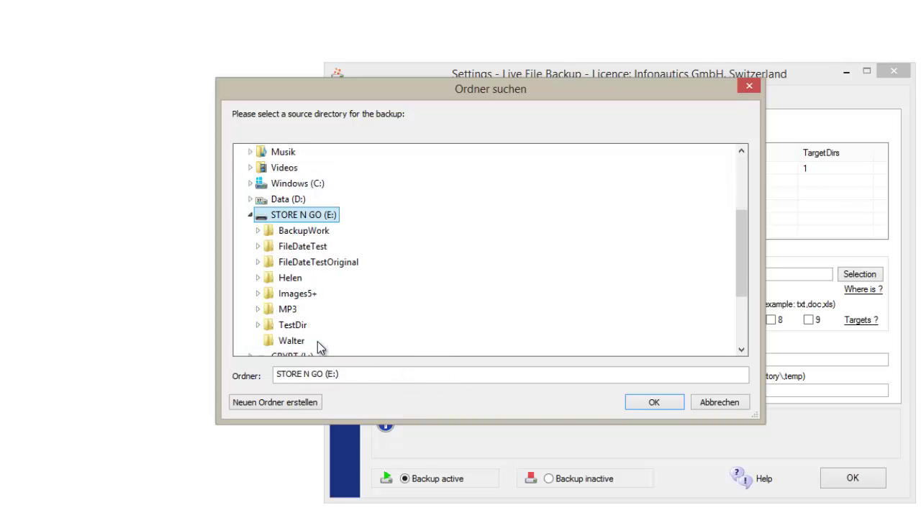
{"action": "double_click", "coordinate": [275, 278]}
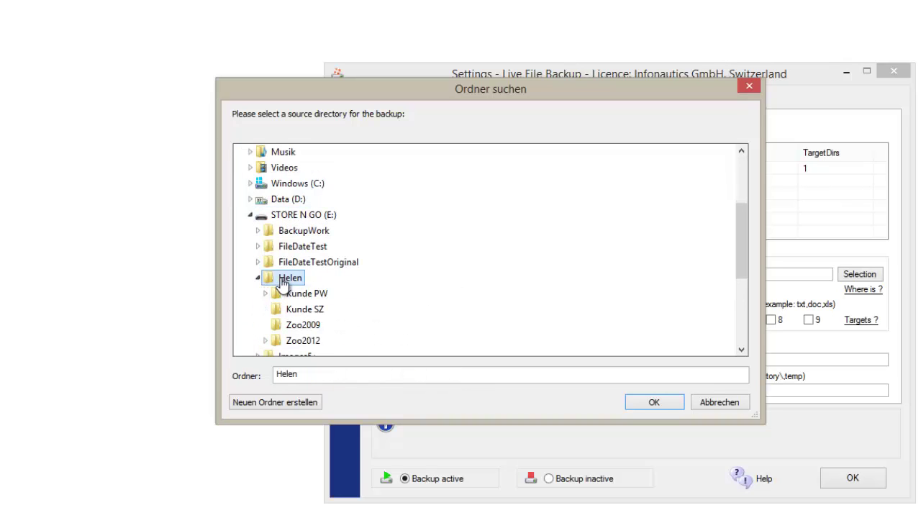
{"action": "left_click", "coordinate": [655, 403]}
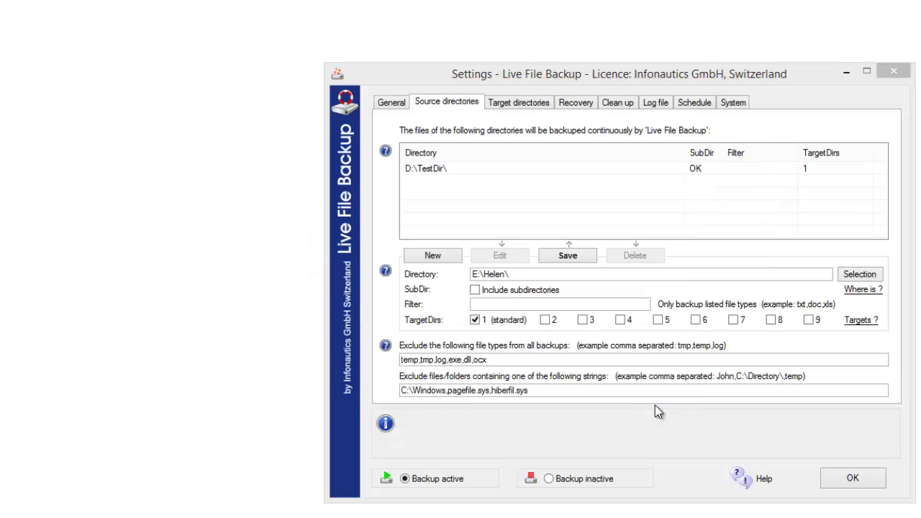
{"action": "left_click", "coordinate": [474, 290]}
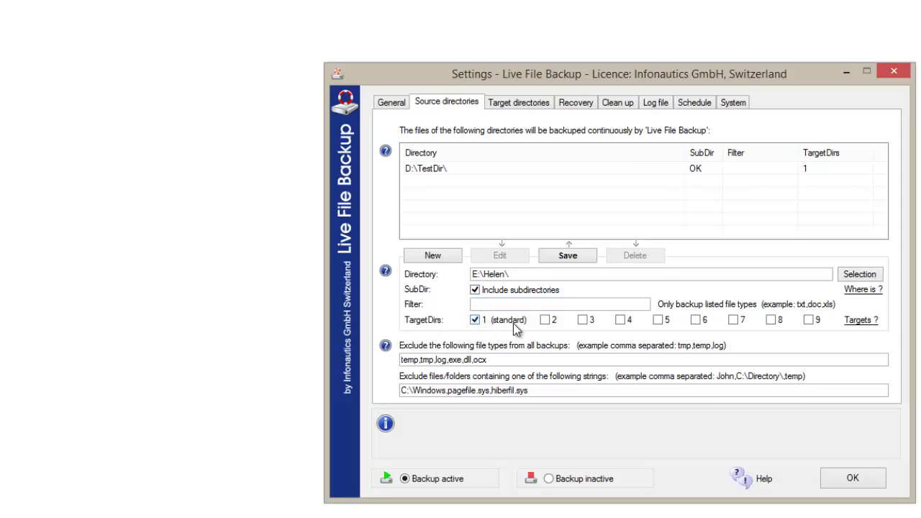
{"action": "left_click", "coordinate": [583, 257]}
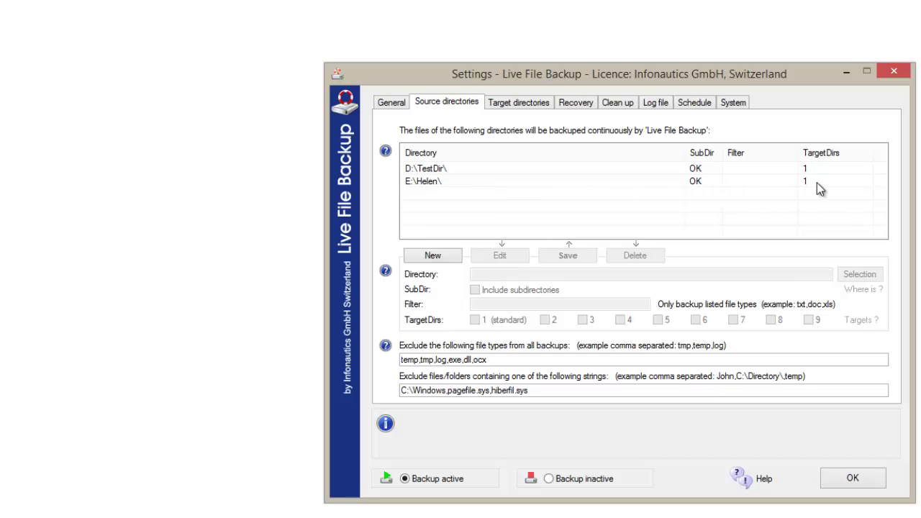
Activate target directory 2 as a Local or Windows Network target
{"action": "left_click", "coordinate": [532, 105]}
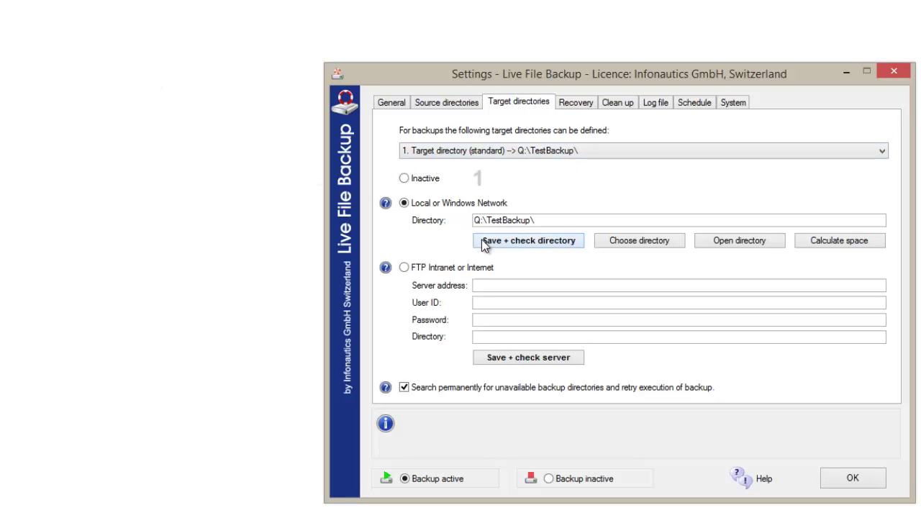
{"action": "left_click", "coordinate": [442, 152]}
{"action": "left_click", "coordinate": [442, 176]}
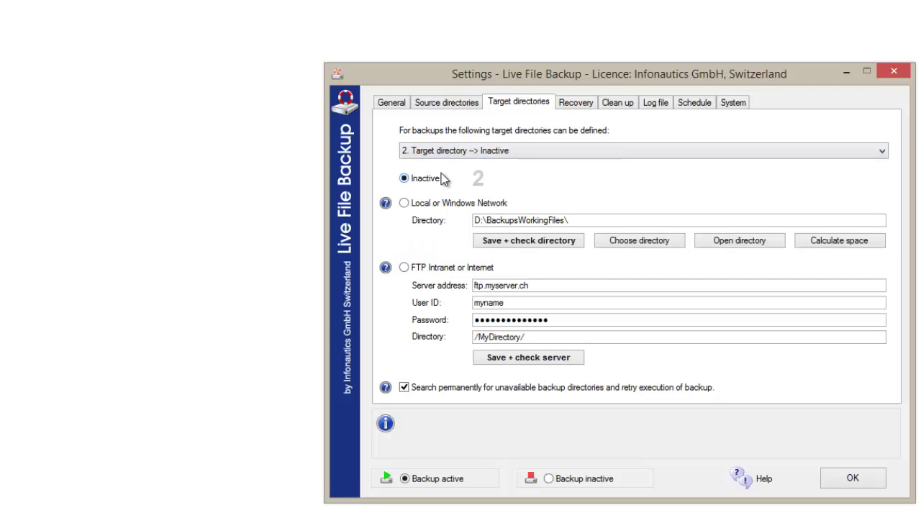
{"action": "left_click", "coordinate": [405, 204]}
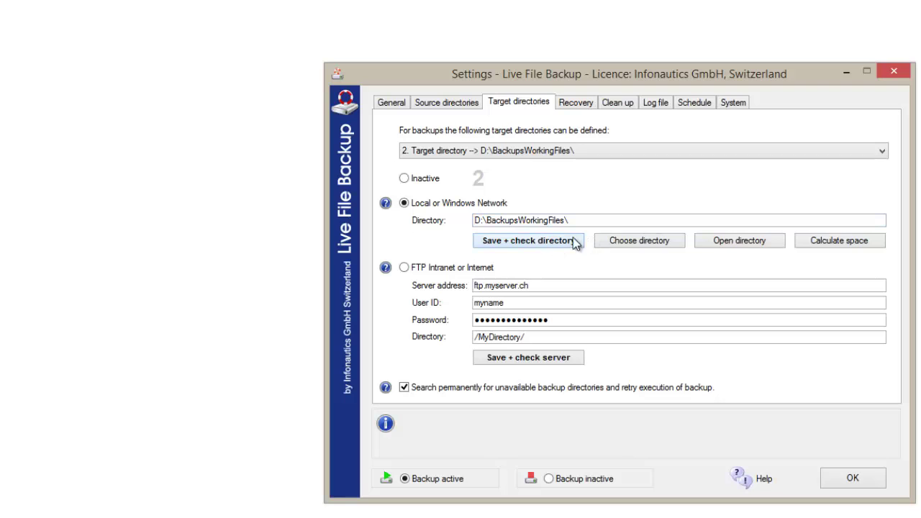
Choose D:\BackupsWorkingFiles as the folder for target directory 2, and save and check it
{"action": "left_click", "coordinate": [646, 244]}
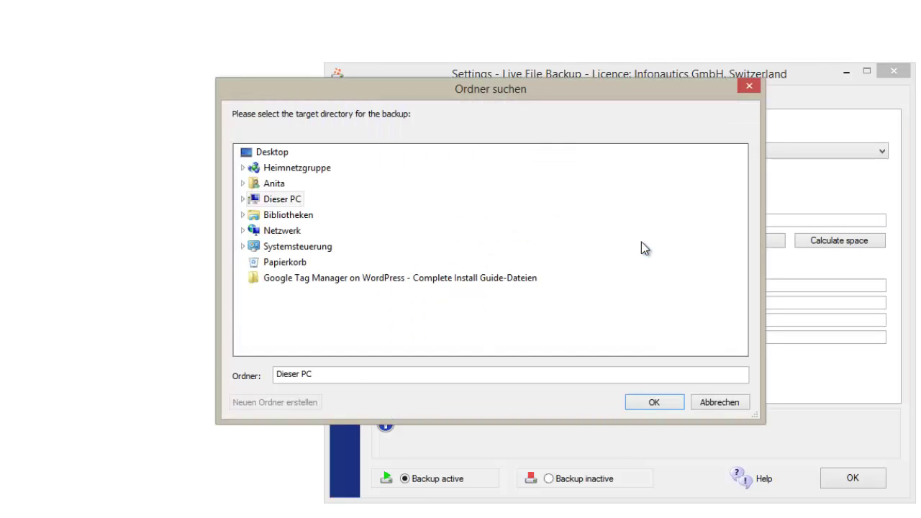
{"action": "left_click", "coordinate": [242, 199]}
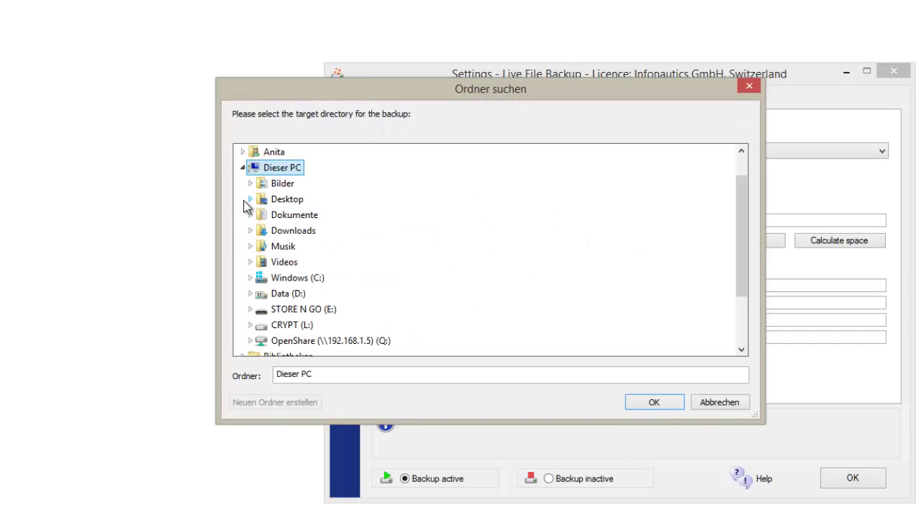
{"action": "left_click", "coordinate": [250, 294]}
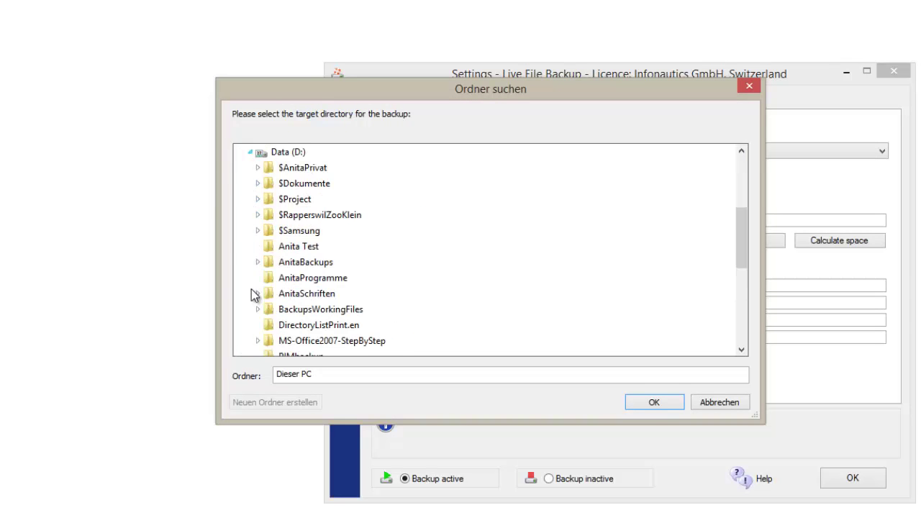
{"action": "left_click", "coordinate": [332, 313]}
{"action": "left_click", "coordinate": [651, 405]}
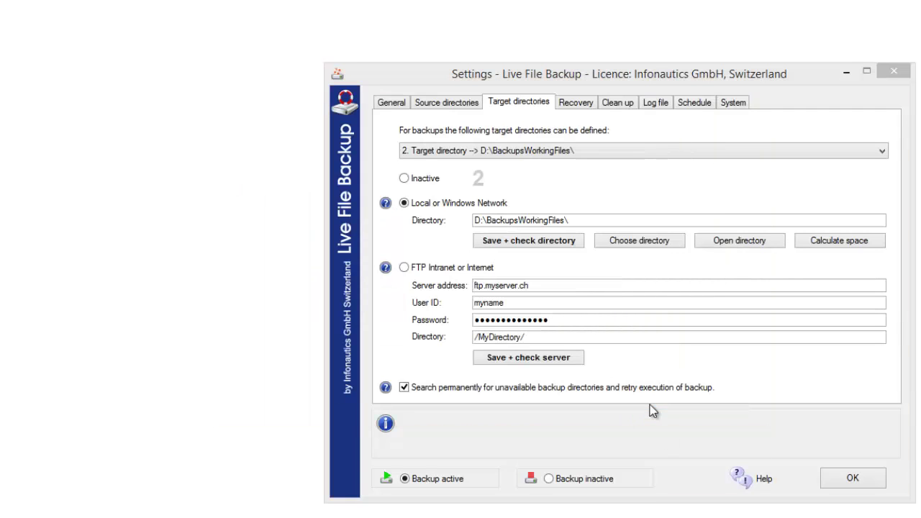
{"action": "left_click", "coordinate": [540, 244]}
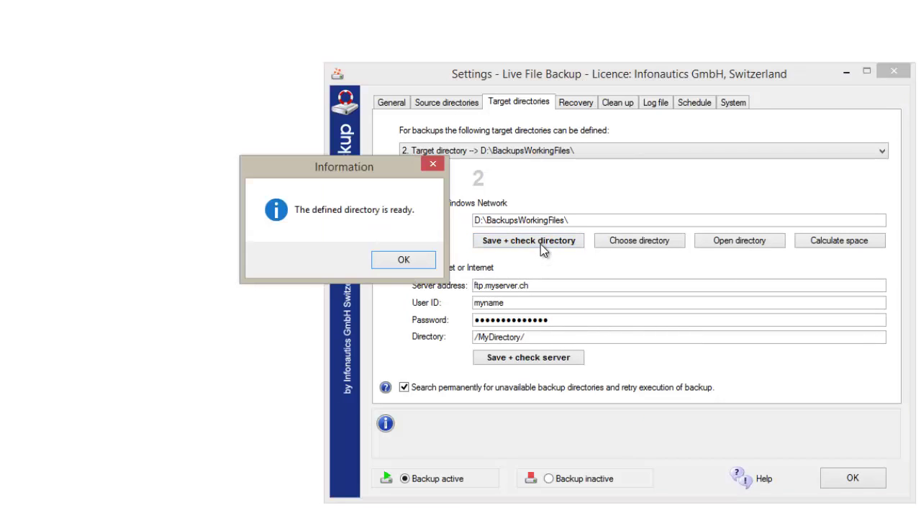
{"action": "left_click", "coordinate": [404, 261]}
Activate target directory 3 as an FTP Intranet or Internet target
{"action": "left_click", "coordinate": [626, 154]}
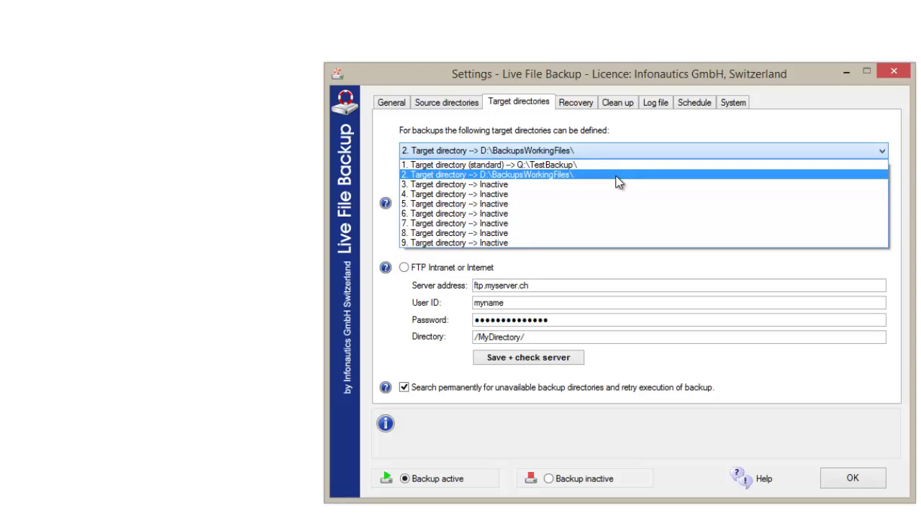
{"action": "left_click", "coordinate": [618, 174]}
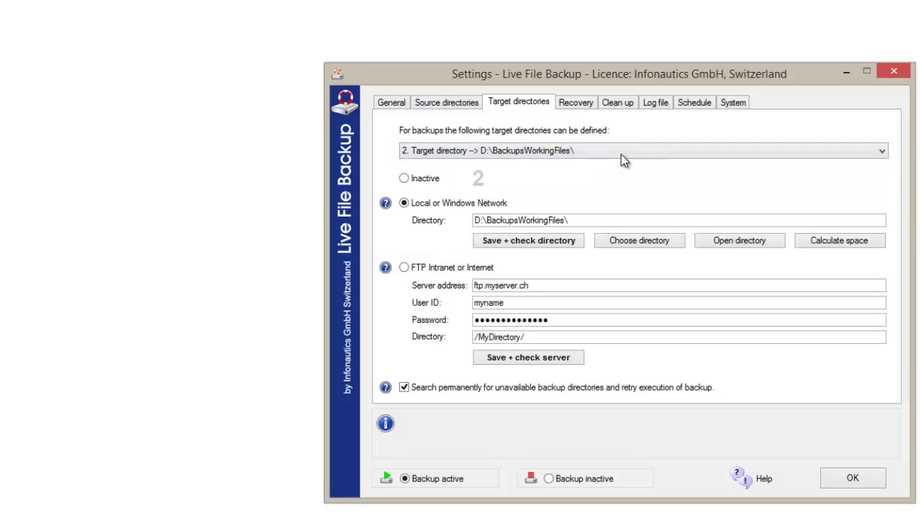
{"action": "left_click", "coordinate": [621, 153]}
{"action": "left_click", "coordinate": [522, 185]}
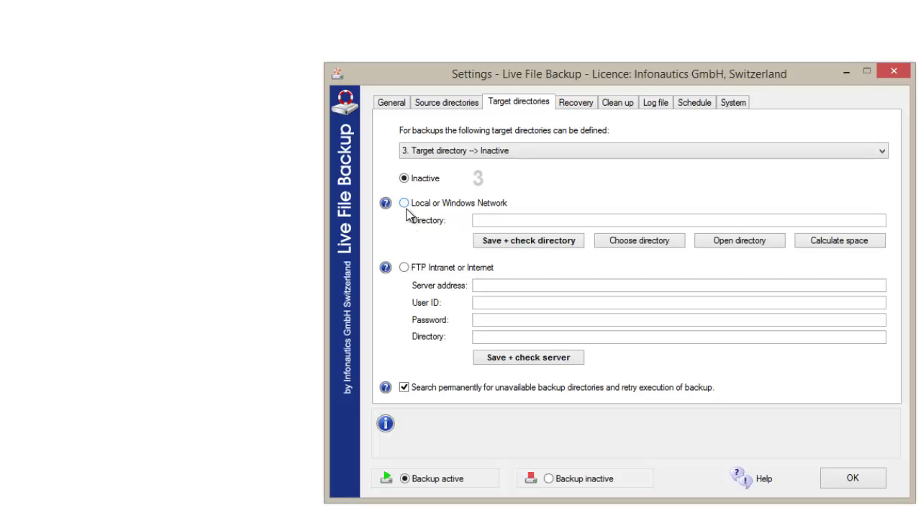
{"action": "left_click", "coordinate": [404, 268]}
Enter server address ftp.infonautics.ch, the user ID, the password and directory private for target 3, and save and check the server
{"action": "left_click", "coordinate": [503, 285]}
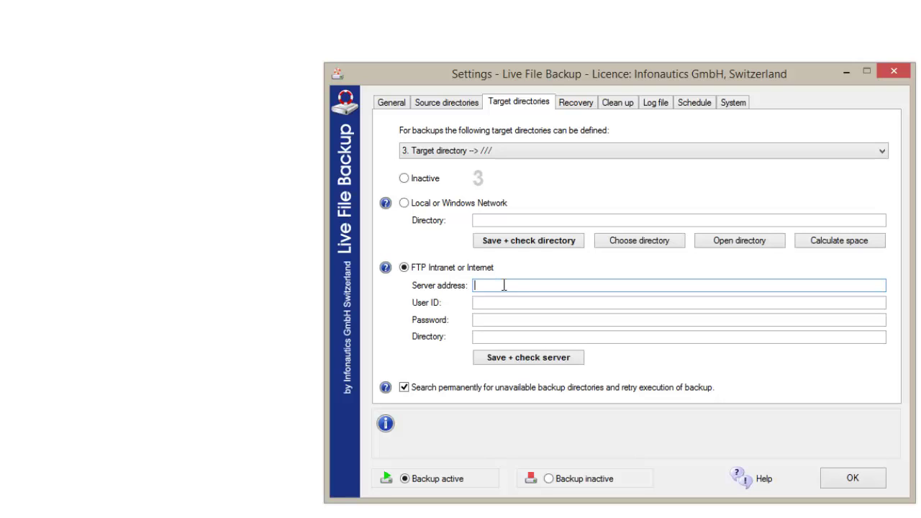
{"action": "type", "text": "ftp.infonautics.ch"}
{"action": "key", "text": "Tab"}
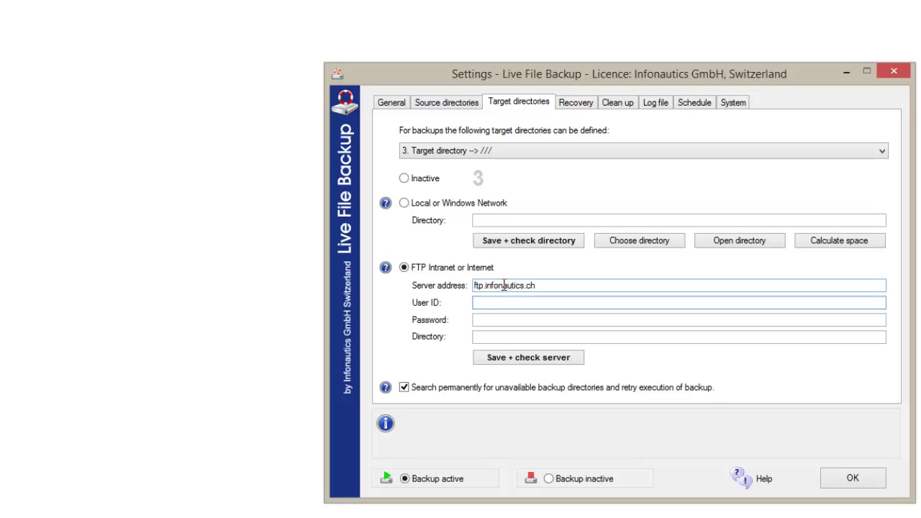
{"action": "type", "text": "xxxx"}
{"action": "key", "text": "Tab"}
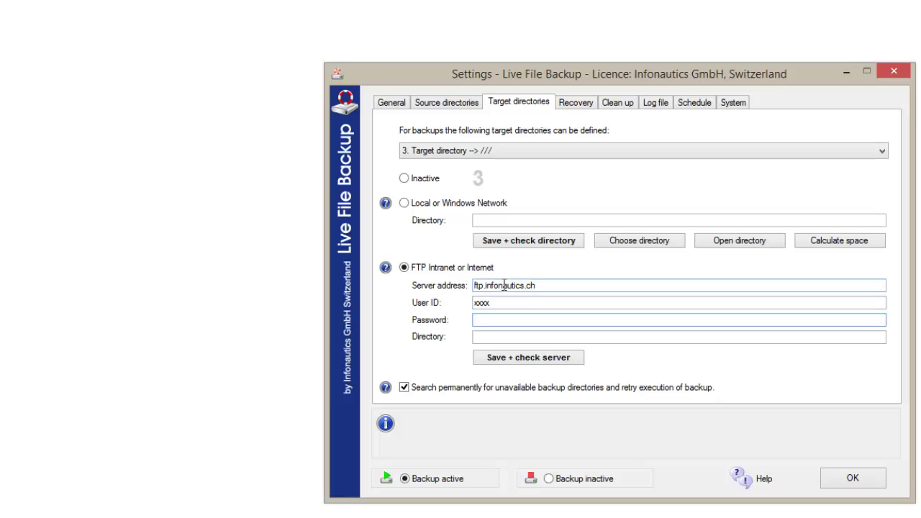
{"action": "type", "text": "xxxxxx"}
{"action": "key", "text": "Tab"}
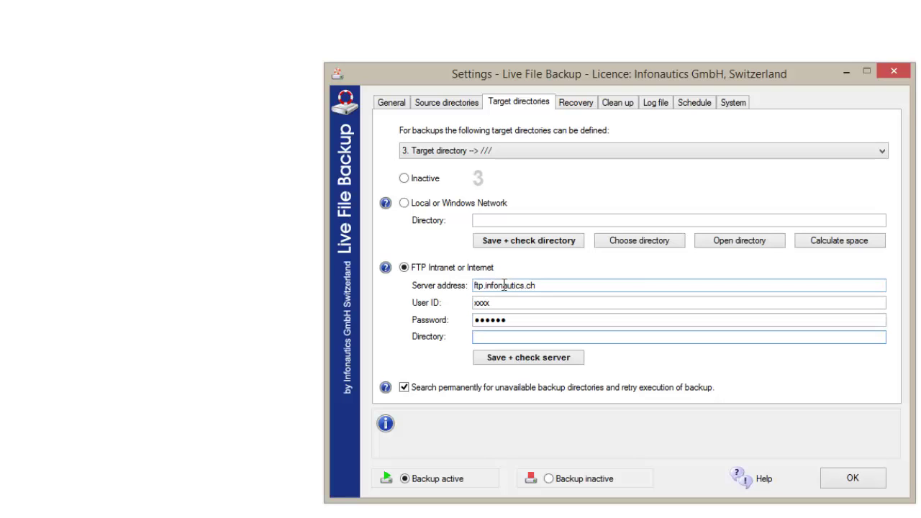
{"action": "type", "text": "private"}
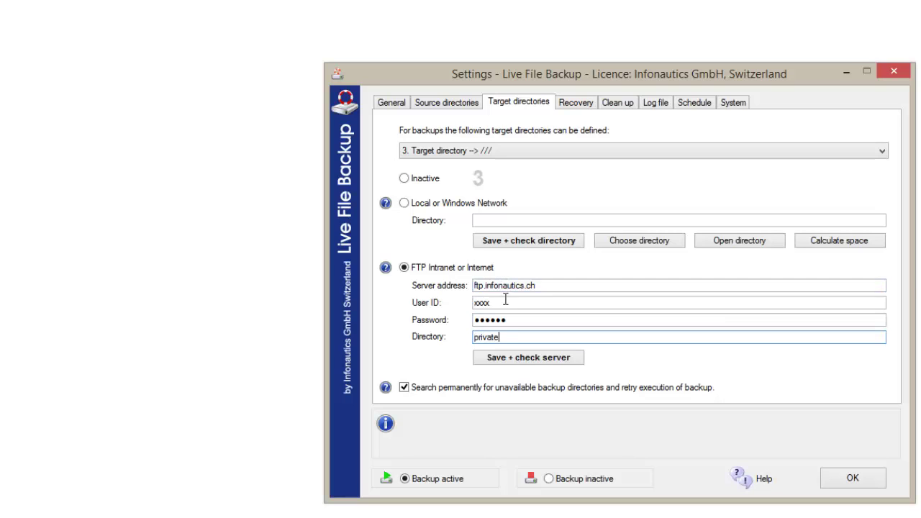
{"action": "left_click", "coordinate": [529, 358]}
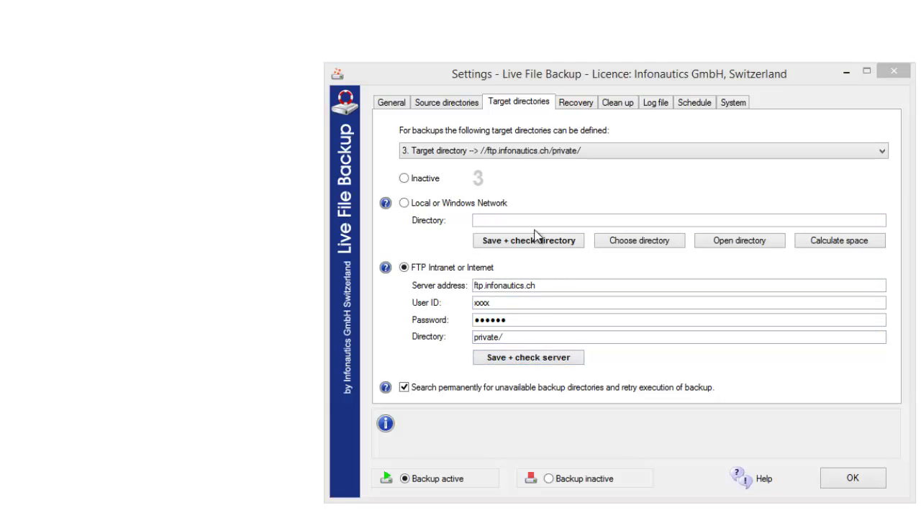
Assign the source directory on drive E: to target directory 2 instead of the standard target, and save the entry
{"action": "left_click", "coordinate": [443, 152]}
{"action": "left_click", "coordinate": [448, 167]}
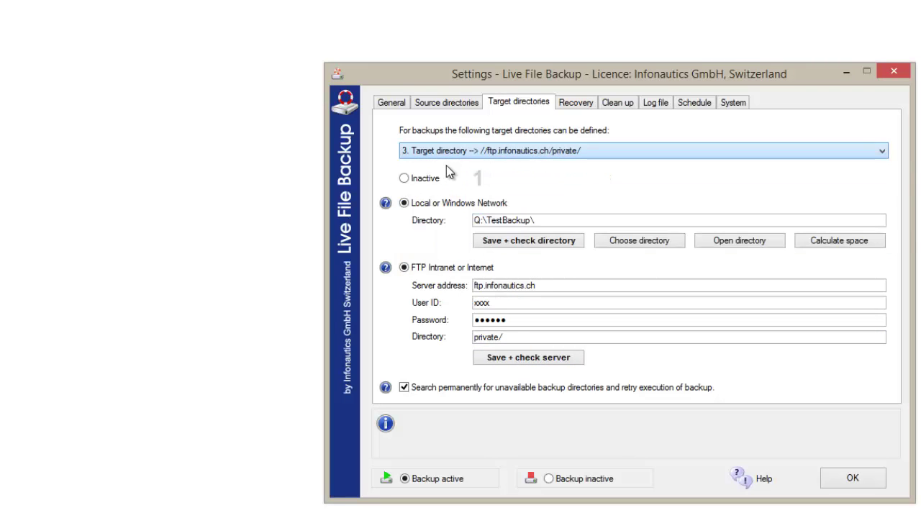
{"action": "left_click", "coordinate": [444, 103]}
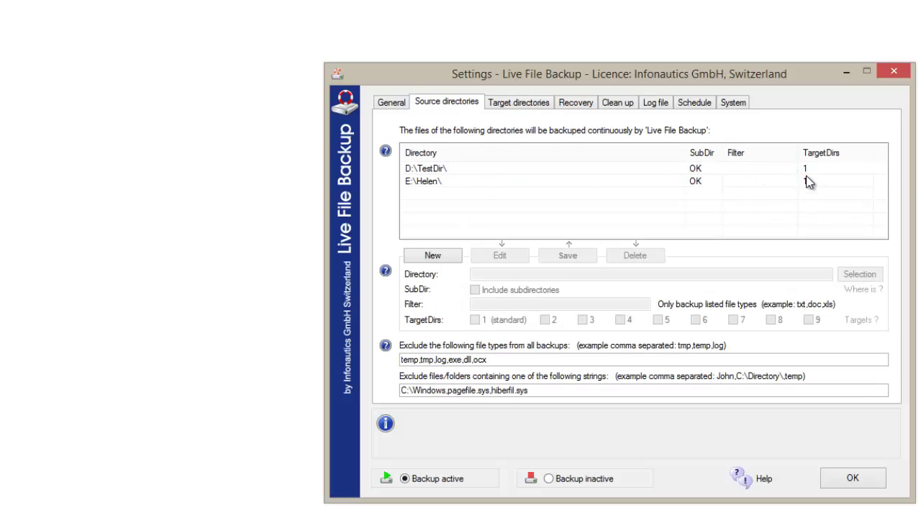
{"action": "left_click", "coordinate": [440, 186]}
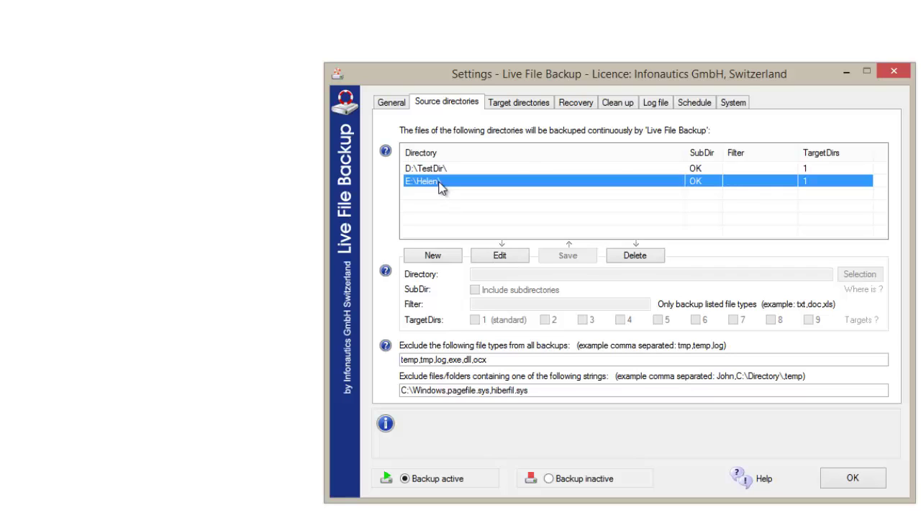
{"action": "left_click", "coordinate": [499, 255]}
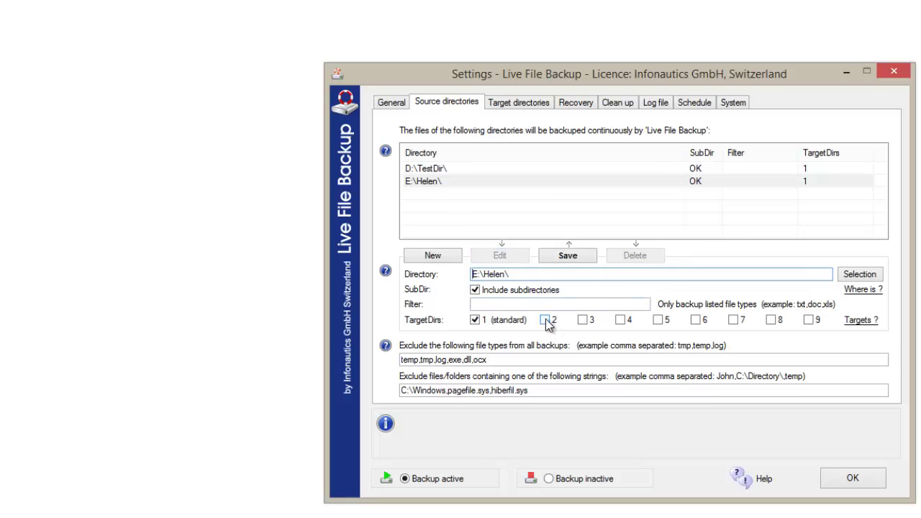
{"action": "left_click", "coordinate": [544, 321]}
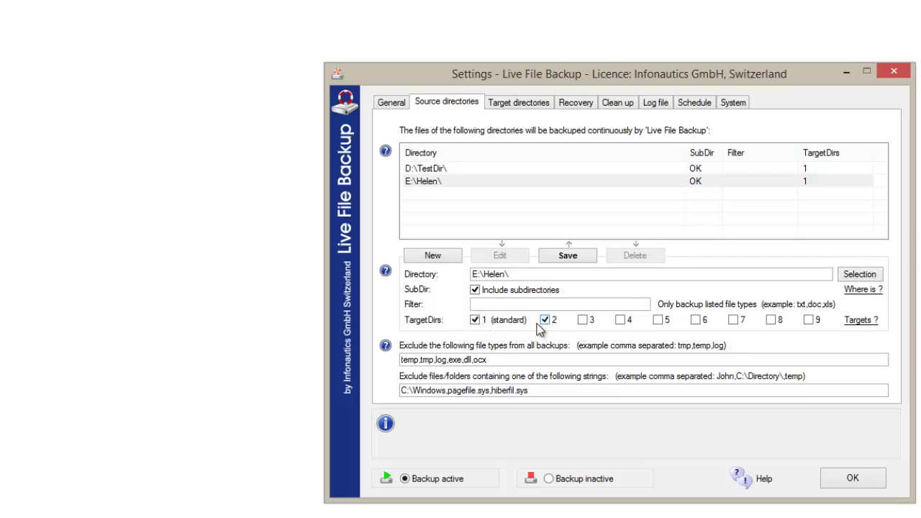
{"action": "left_click", "coordinate": [487, 324]}
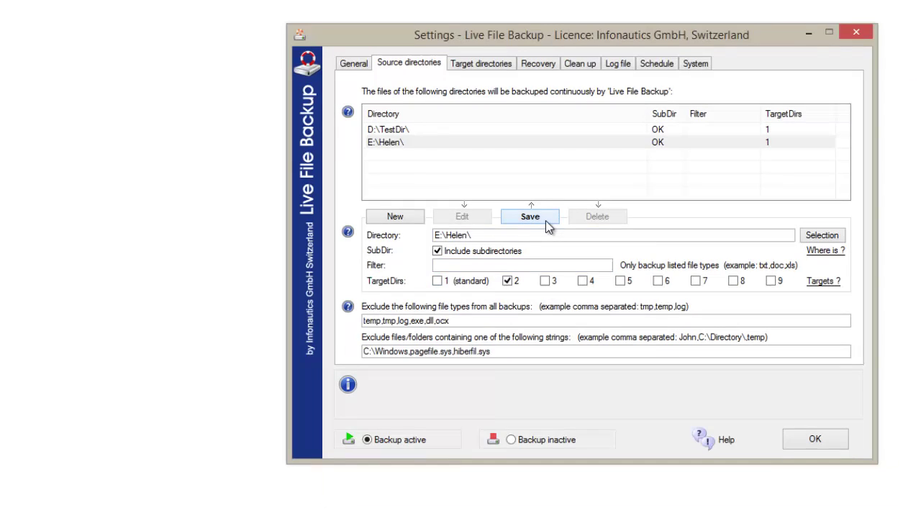
{"action": "left_click", "coordinate": [545, 220]}
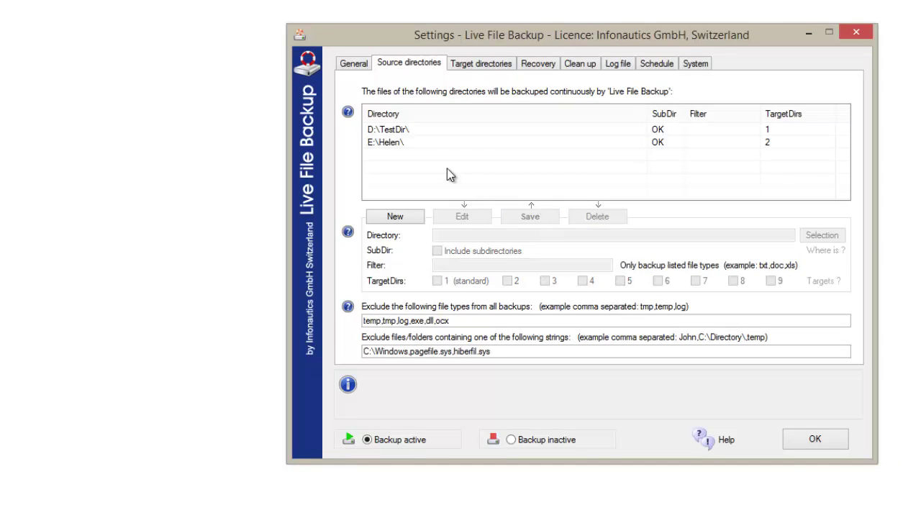
{"action": "left_click", "coordinate": [674, 143]}
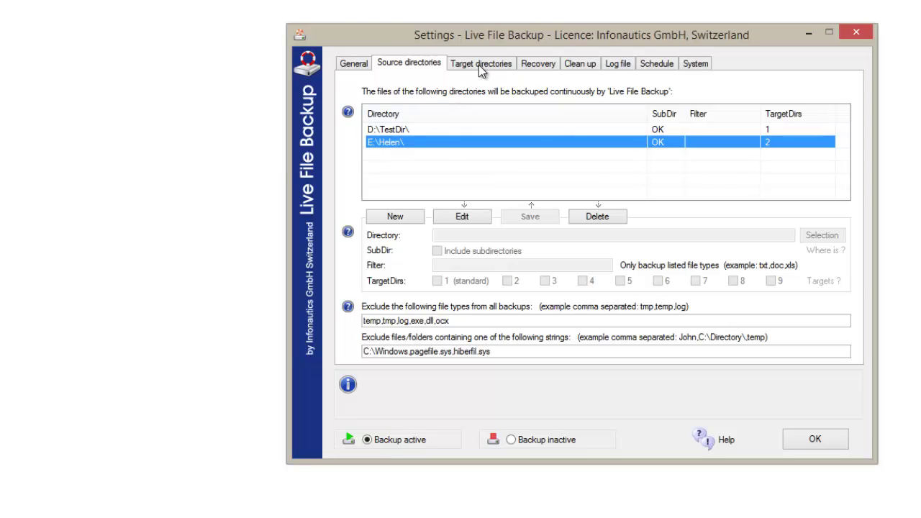
Browse the recoverable files of target directory 1 into the Kunde PW folder on E and select the 2011Studie.pdf version from 2016/12/08 10:26:52
{"action": "left_click", "coordinate": [538, 63]}
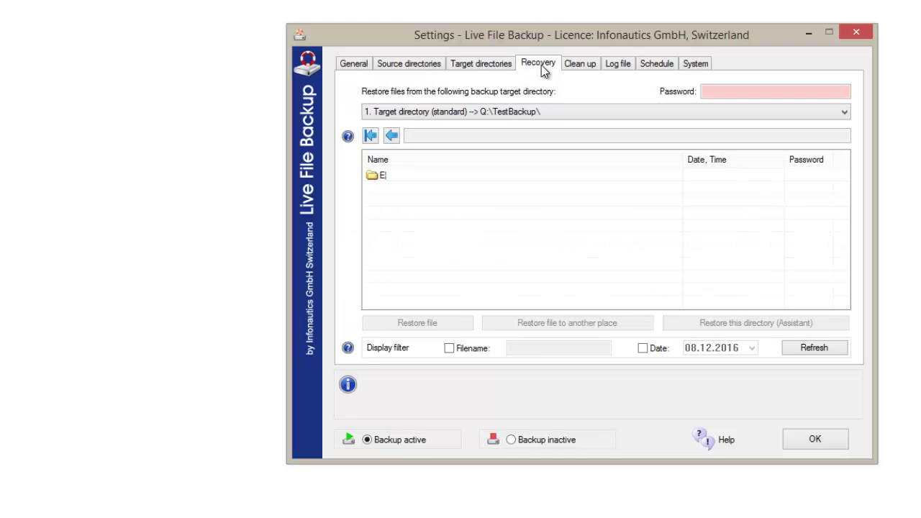
{"action": "left_click", "coordinate": [494, 113]}
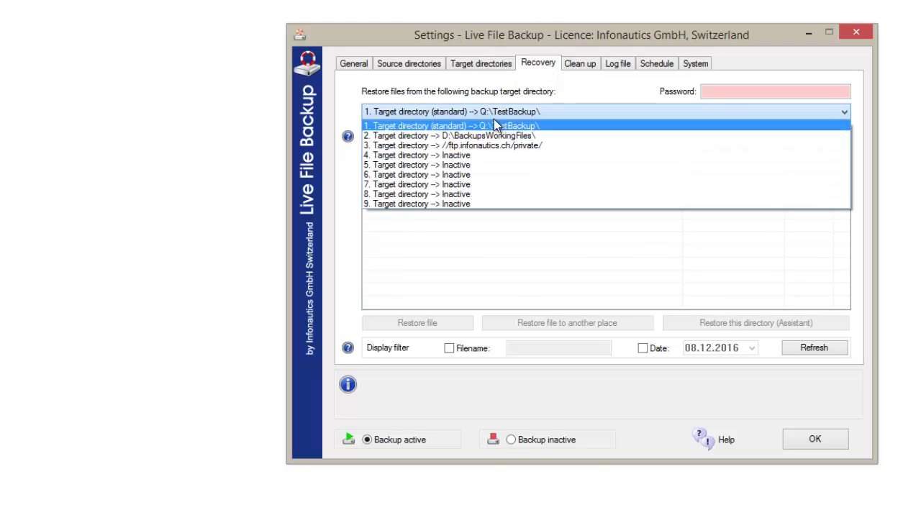
{"action": "left_click", "coordinate": [493, 126]}
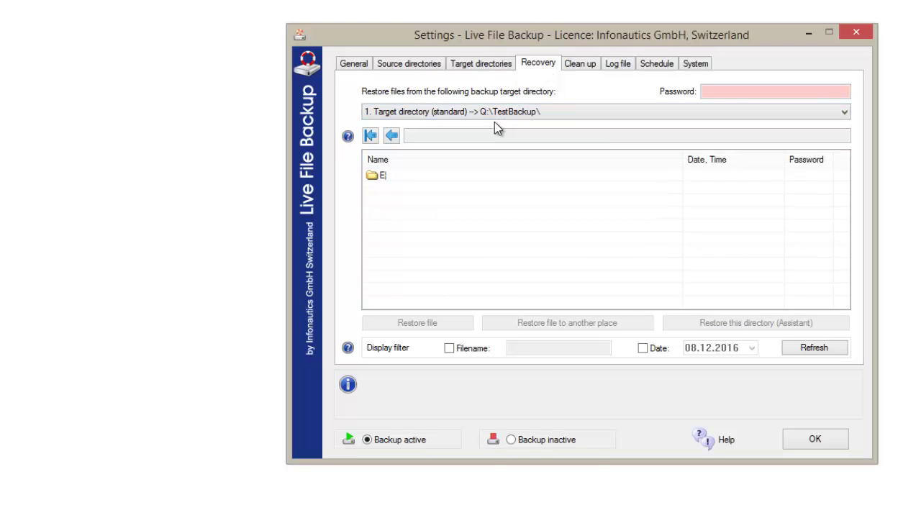
{"action": "double_click", "coordinate": [383, 179]}
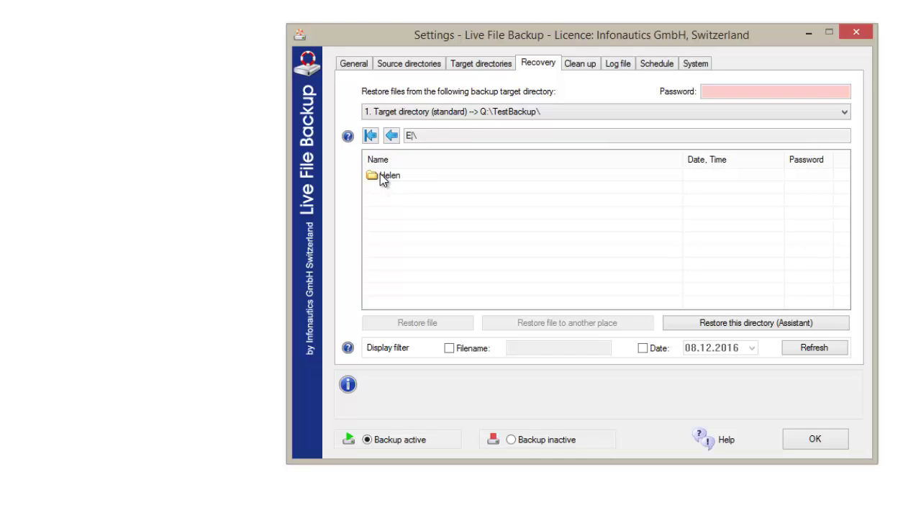
{"action": "double_click", "coordinate": [383, 179]}
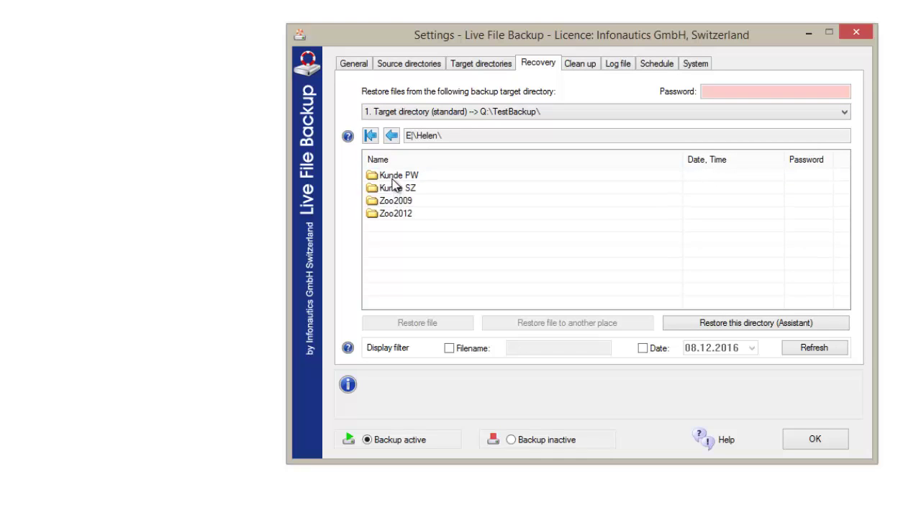
{"action": "double_click", "coordinate": [393, 179]}
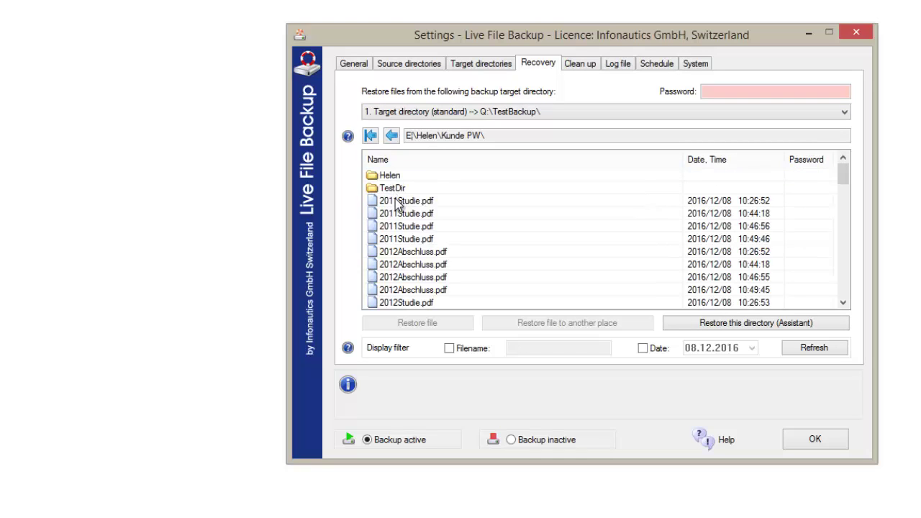
{"action": "left_click", "coordinate": [398, 205]}
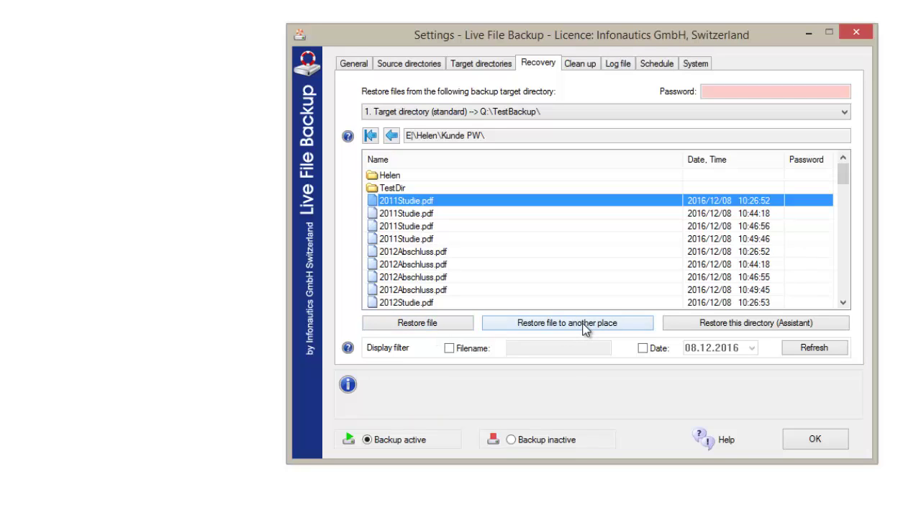
Open the general backup settings
{"action": "left_click", "coordinate": [356, 66]}
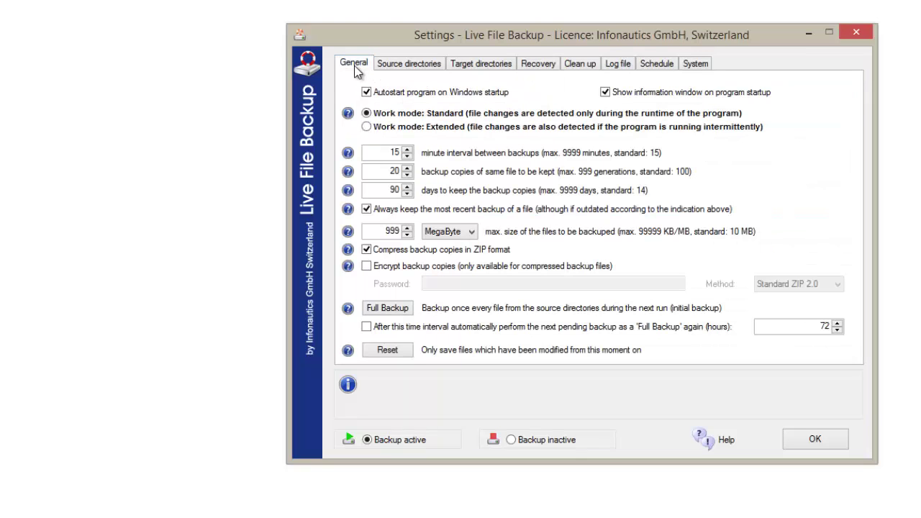